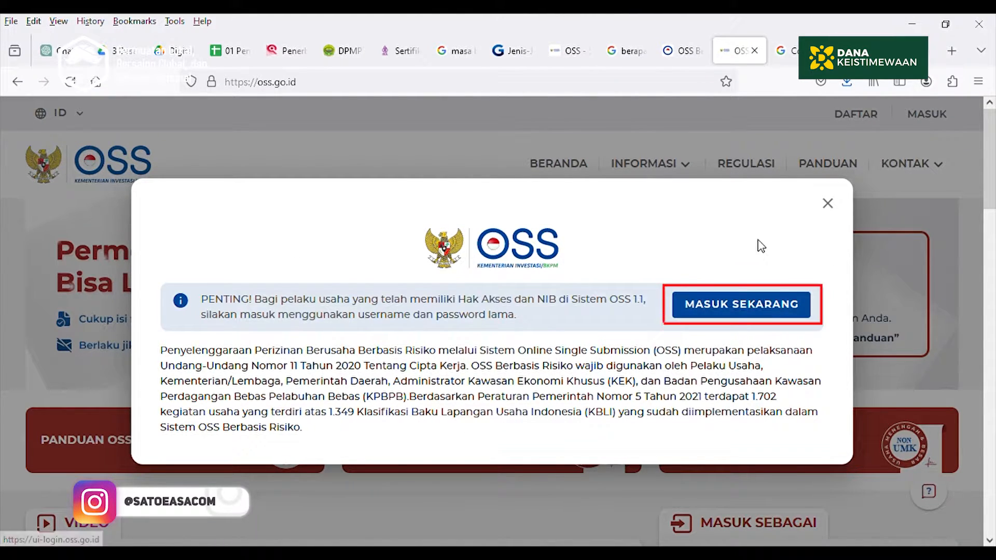
Log in to OSS with the business phone/NIB and the account password
left_click(731, 308)
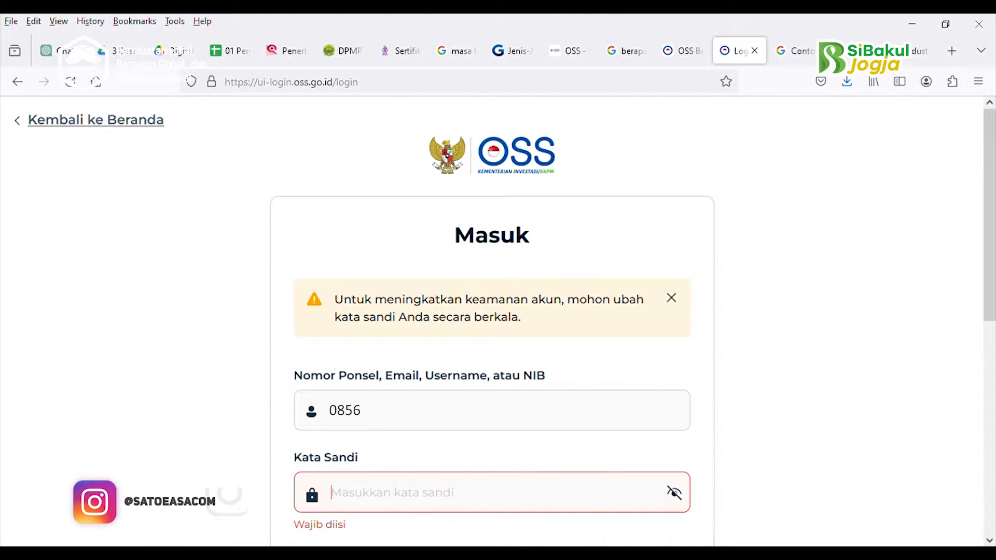
type("•")
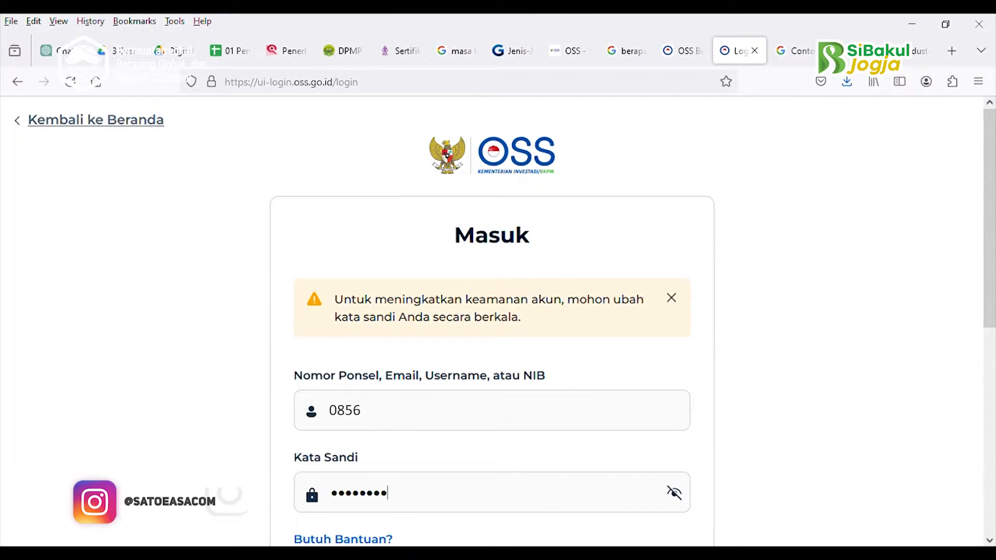
type("•••••••")
key("Return")
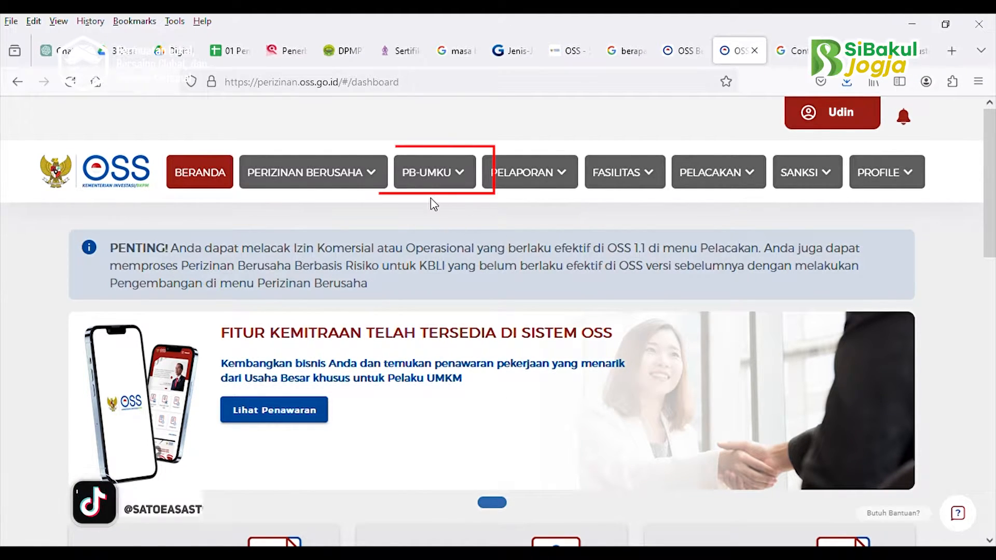
Start a new PB-UMKU application and open the UMKU permit form for KBLI 10710
left_click(433, 178)
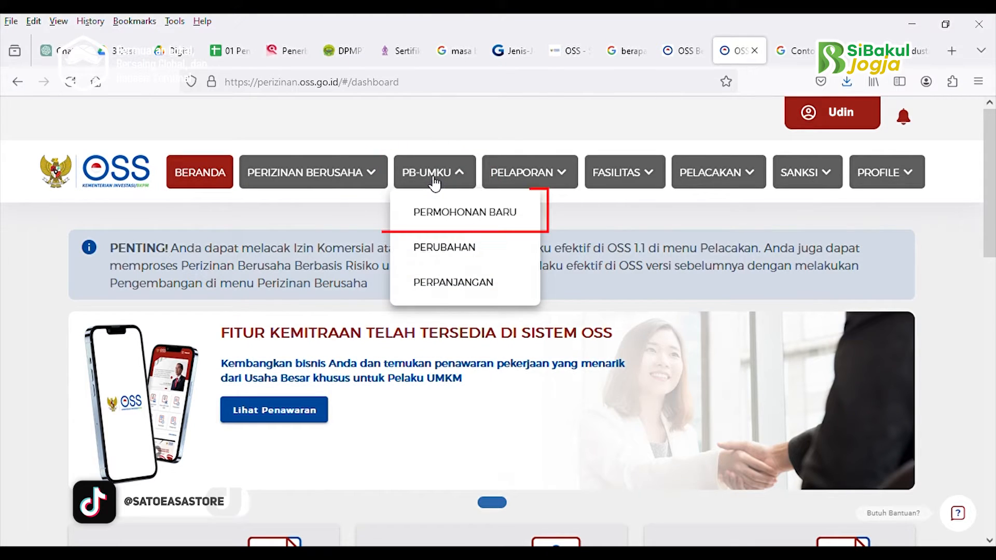
left_click(442, 212)
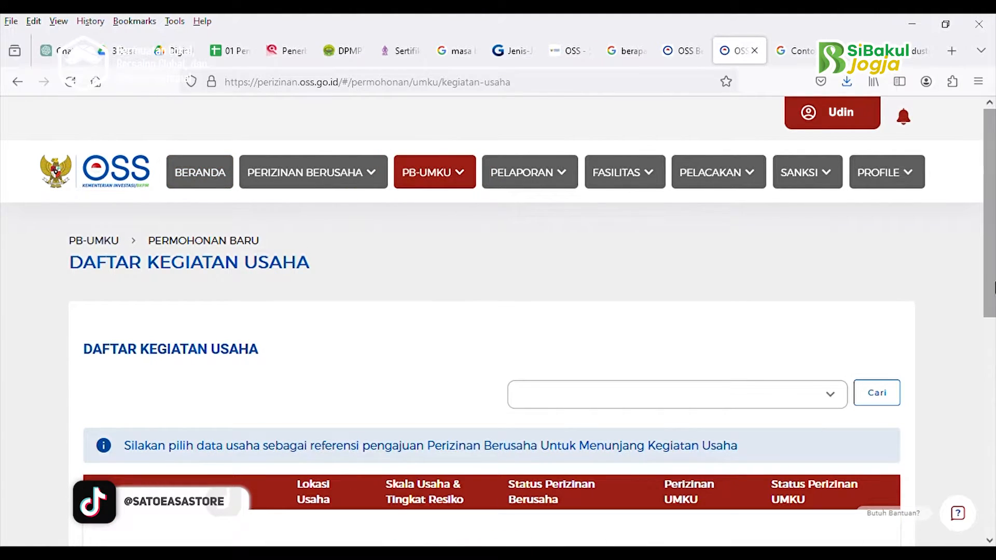
left_click_drag(991, 272, 994, 397)
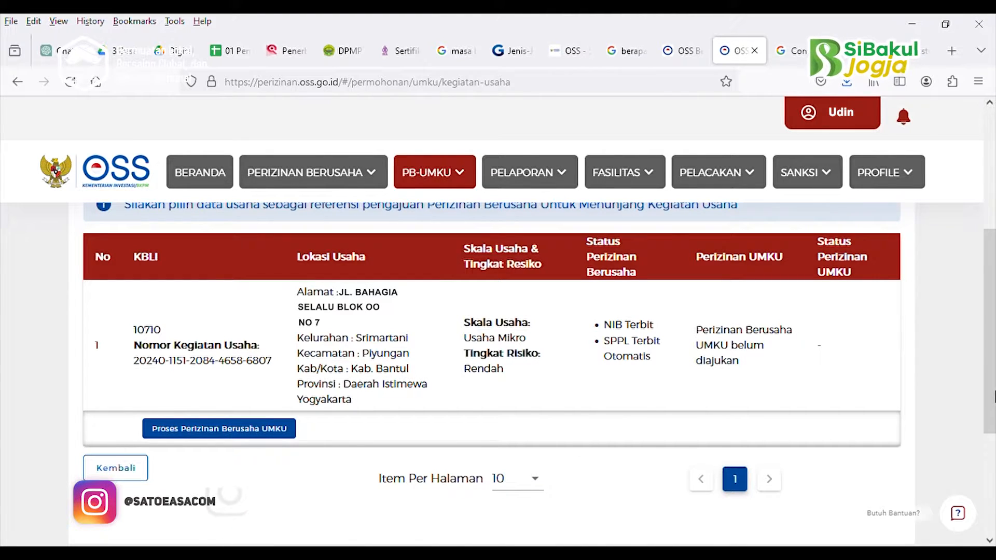
left_click(208, 430)
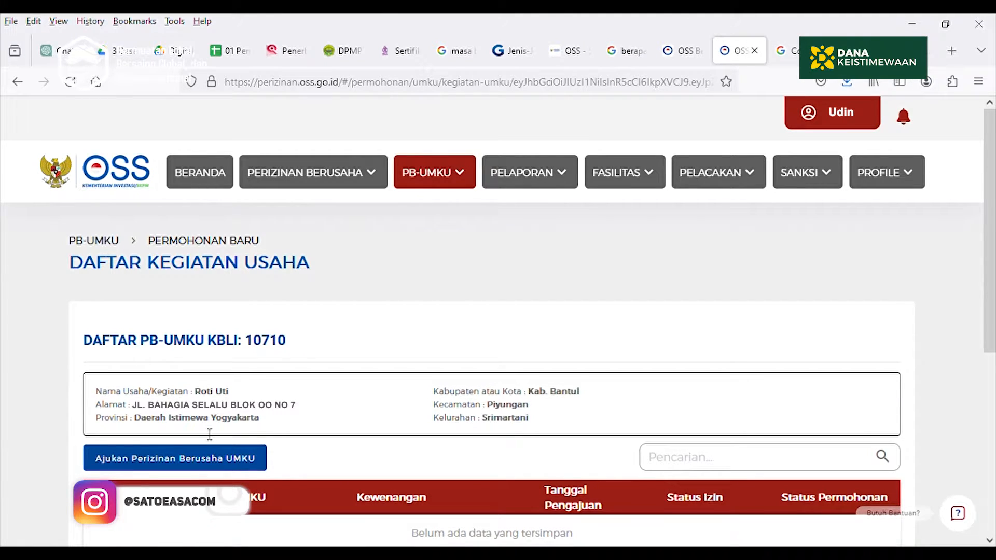
scroll(209, 434, "down", 3)
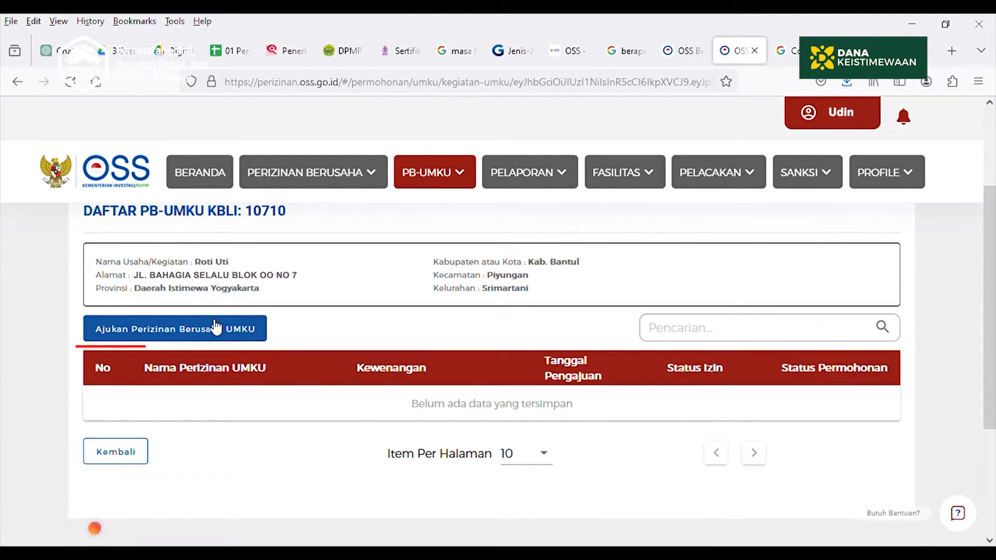
left_click(215, 328)
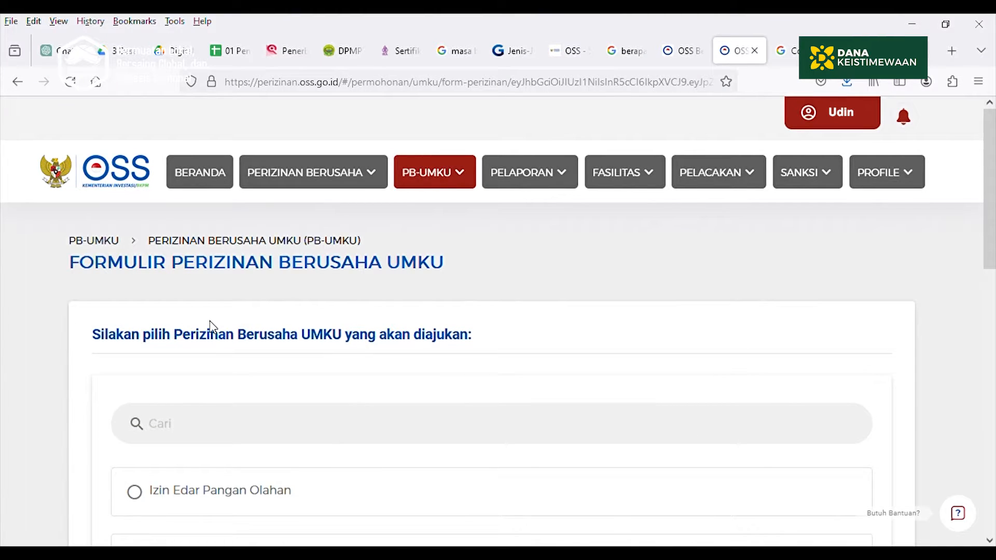
Search the permit list for 'spp' and select the SPP-IRT certificate
left_click_drag(994, 226, 995, 270)
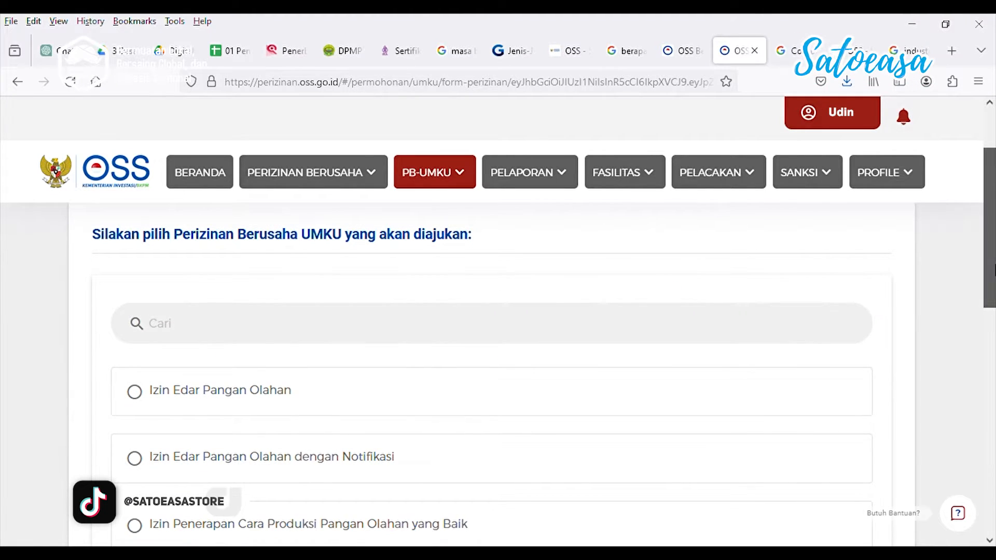
scroll(932, 269, "down", 1)
left_click(493, 294)
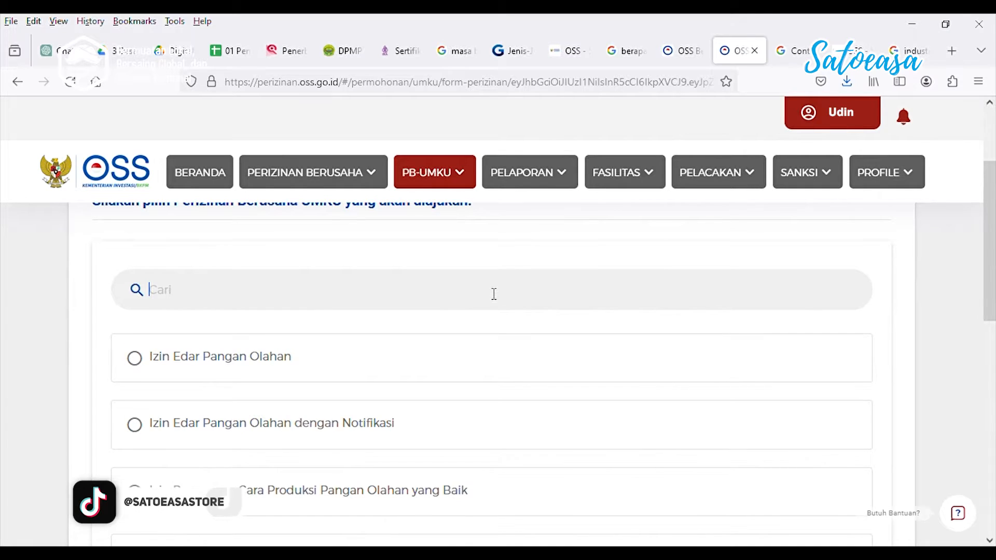
type("spp")
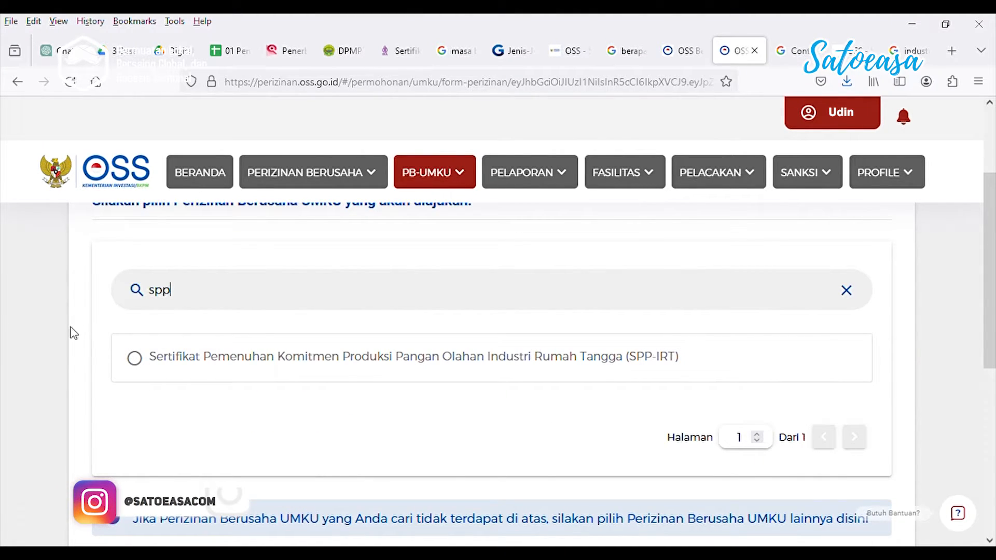
left_click(136, 359)
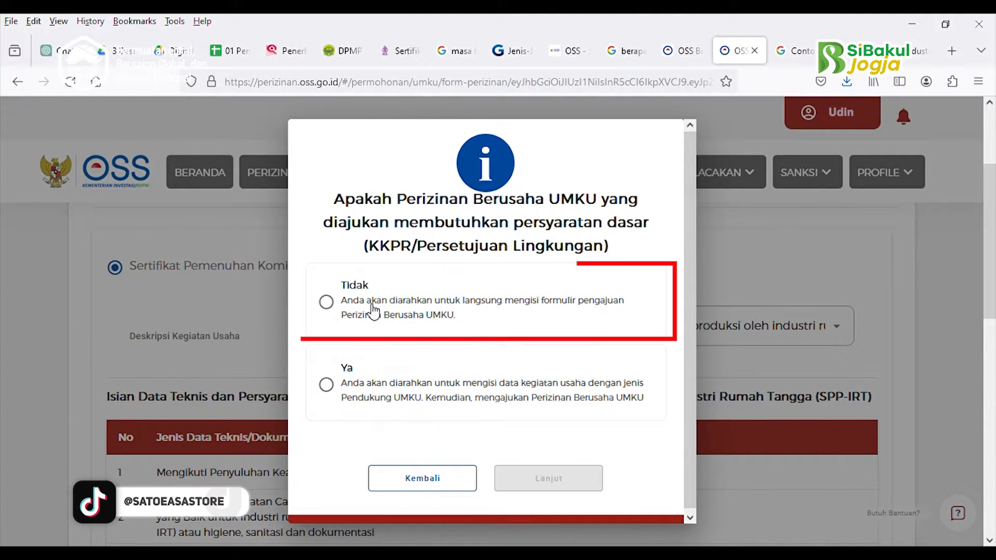
Answer Tidak to the KKPR/Persetujuan Lingkungan question and submit the SPP-IRT application
left_click(328, 303)
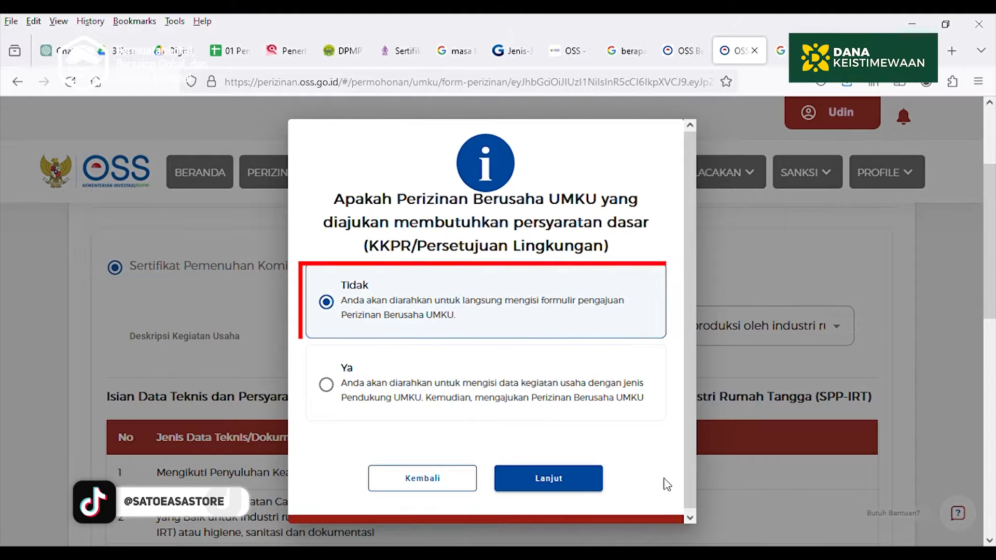
left_click(581, 476)
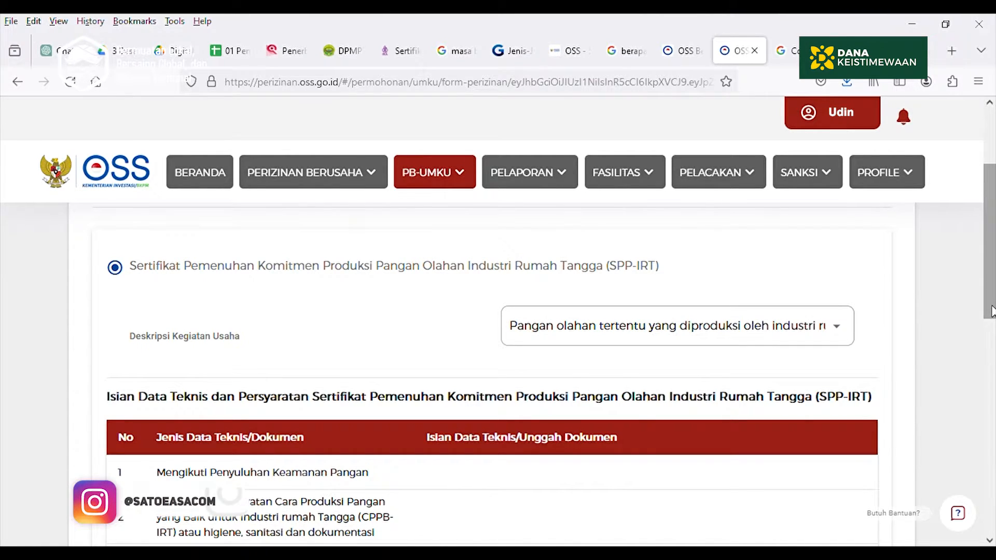
left_click_drag(993, 300, 995, 366)
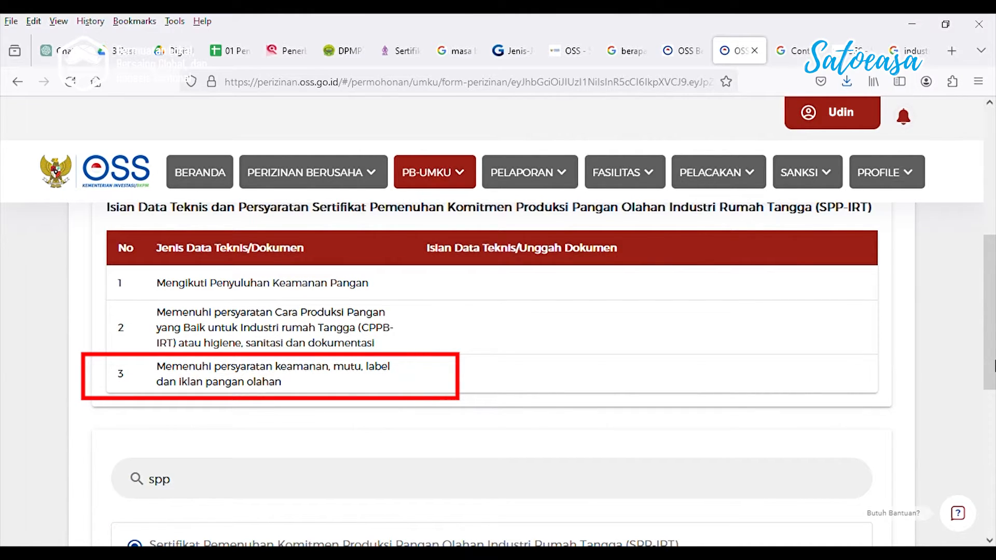
mouse_move(995, 366)
left_mouse_down()
mouse_move(994, 453)
mouse_move(994, 444)
left_mouse_up()
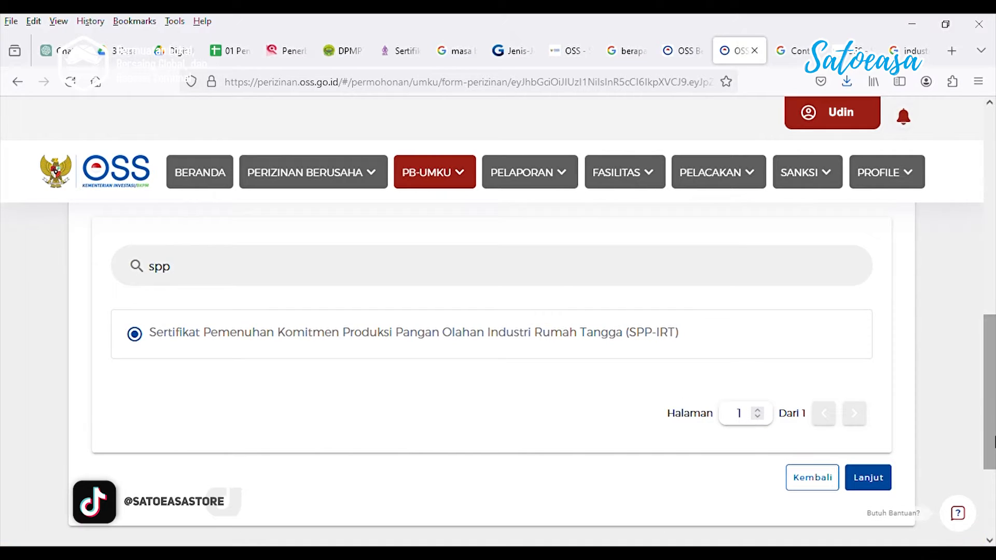
left_click(887, 477)
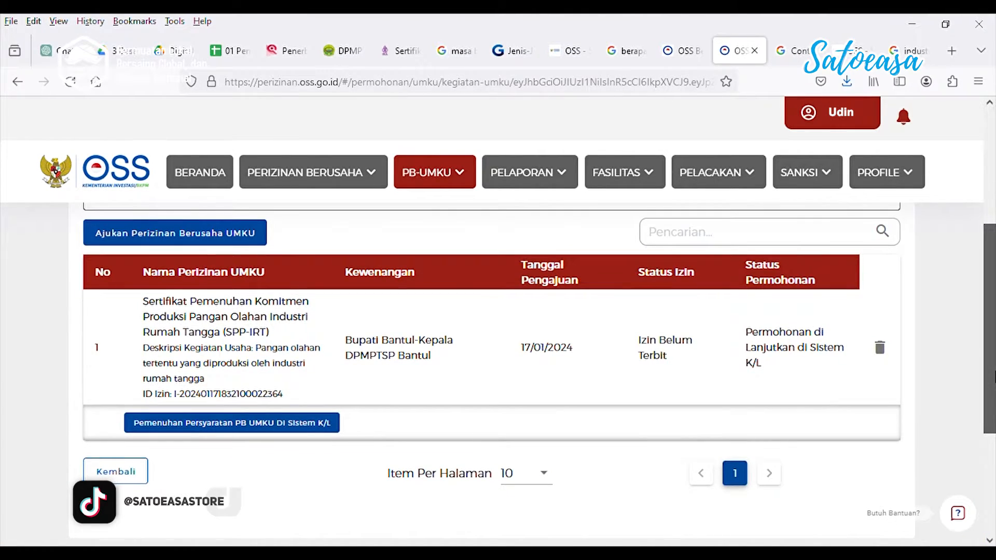
Open Pemenuhan Persyaratan PB UMKU di Sistem K/L to reach the SPPIRT registration page
left_click_drag(995, 372, 995, 367)
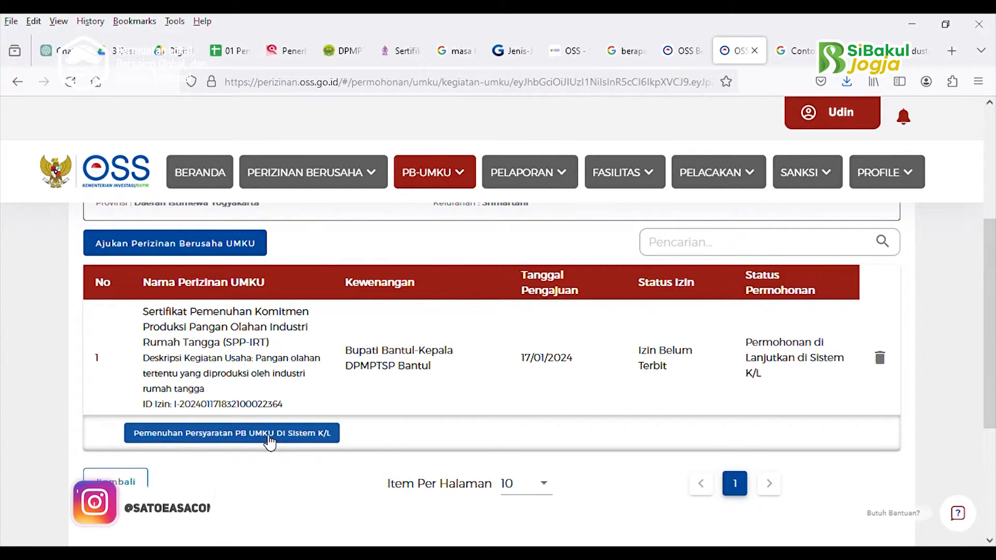
left_click(269, 438)
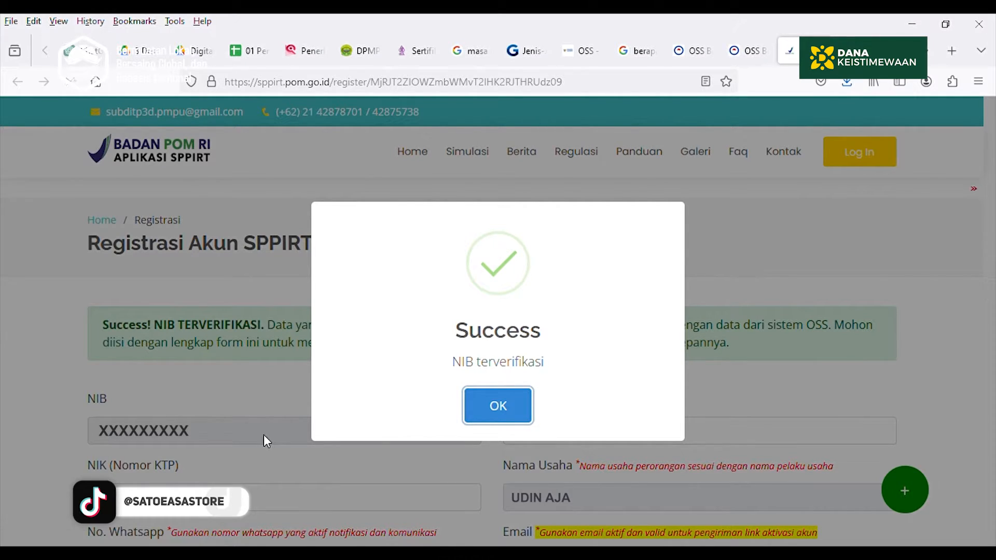
Dismiss the NIB-verified confirmation and scroll down the prefilled SPPIRT registration form
left_click(506, 406)
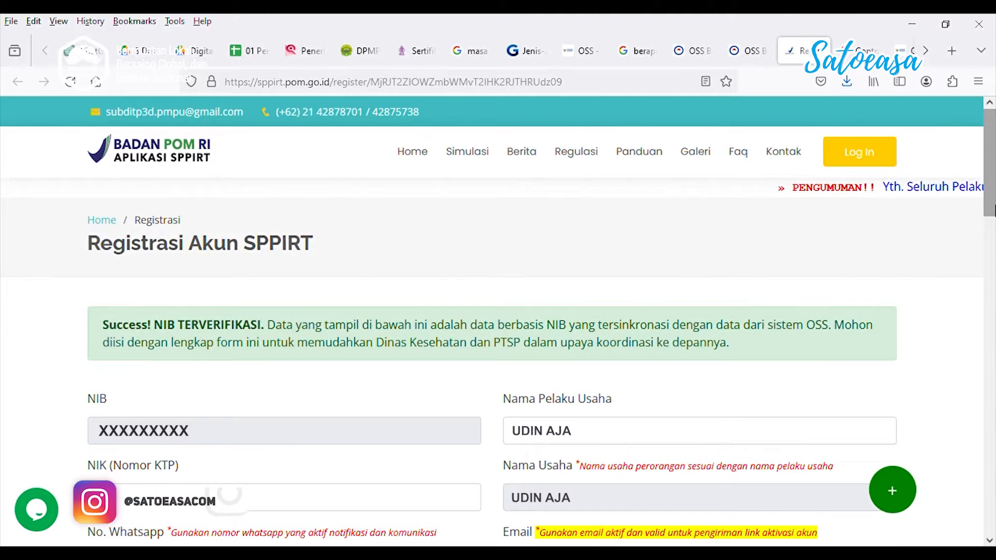
scroll(990, 251, "down", 5)
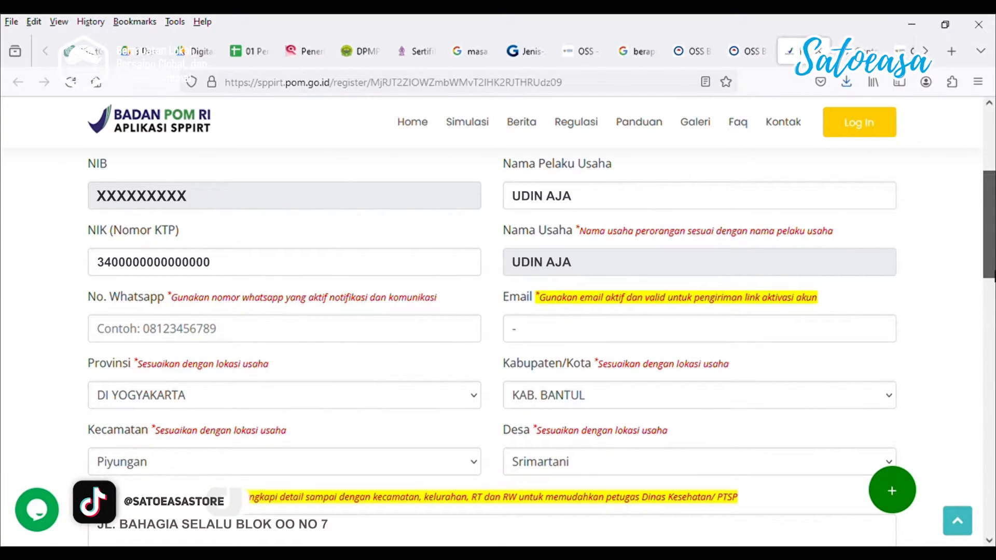
scroll(282, 327, "down", 7)
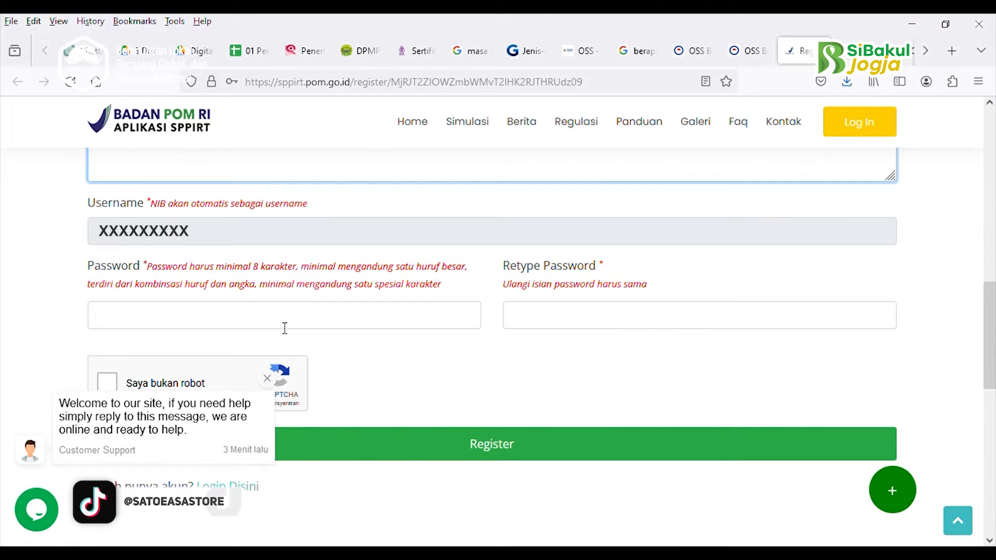
left_click(105, 388)
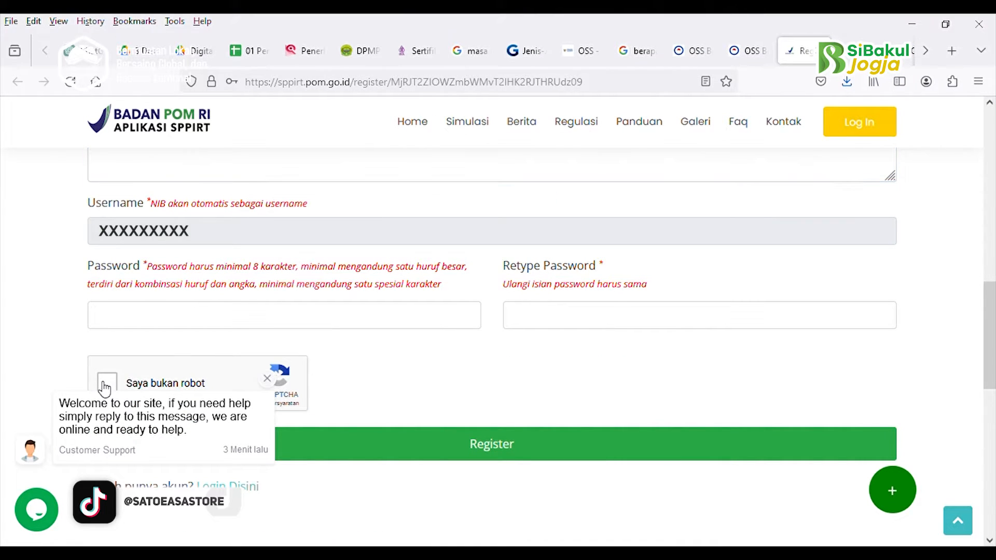
Enter the new account password in both Password and Retype Password fields
left_click(139, 322)
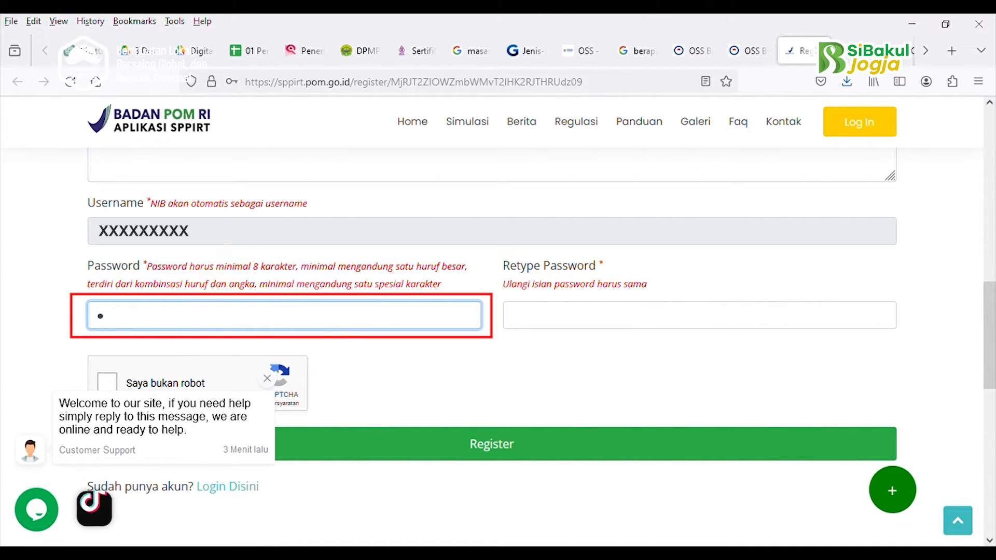
type("a")
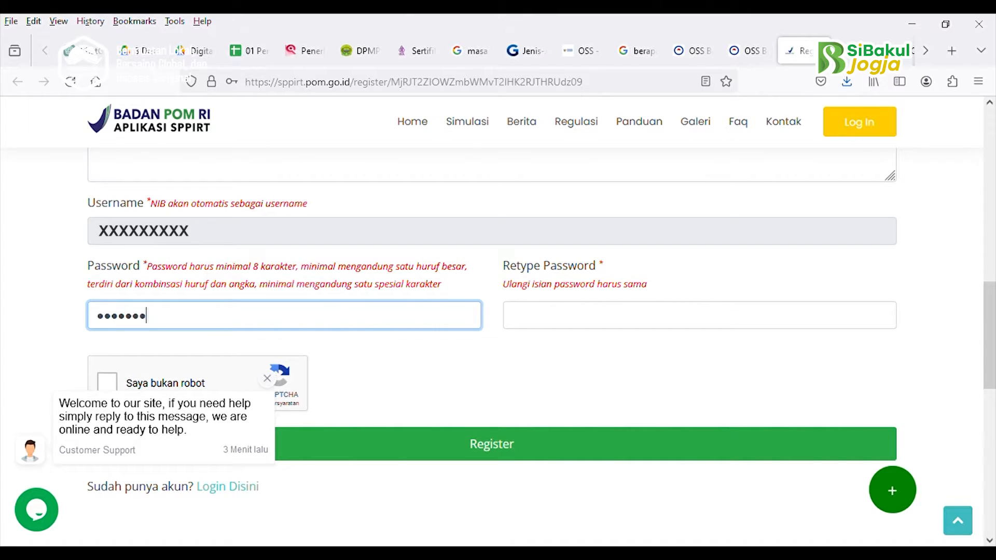
type("1")
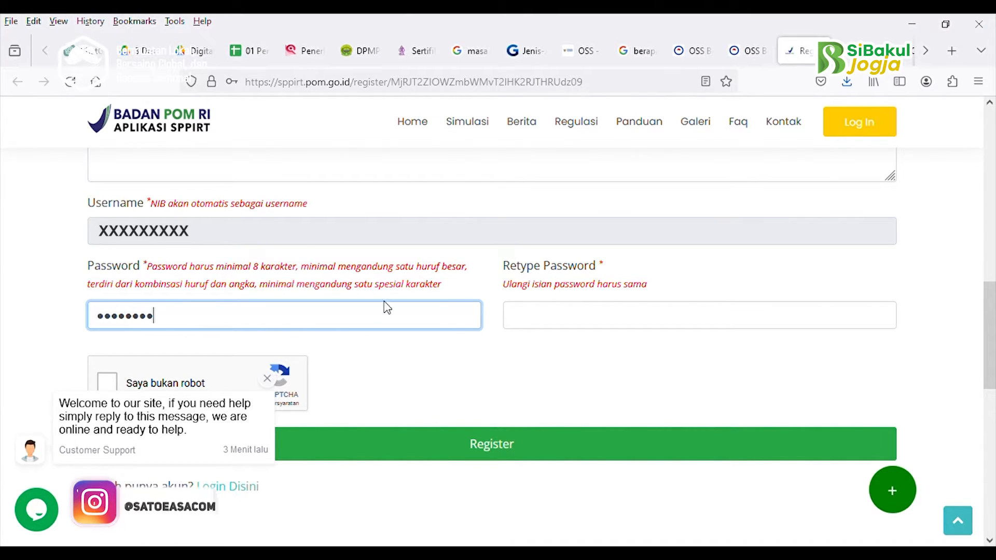
left_click(562, 331)
type("a•••")
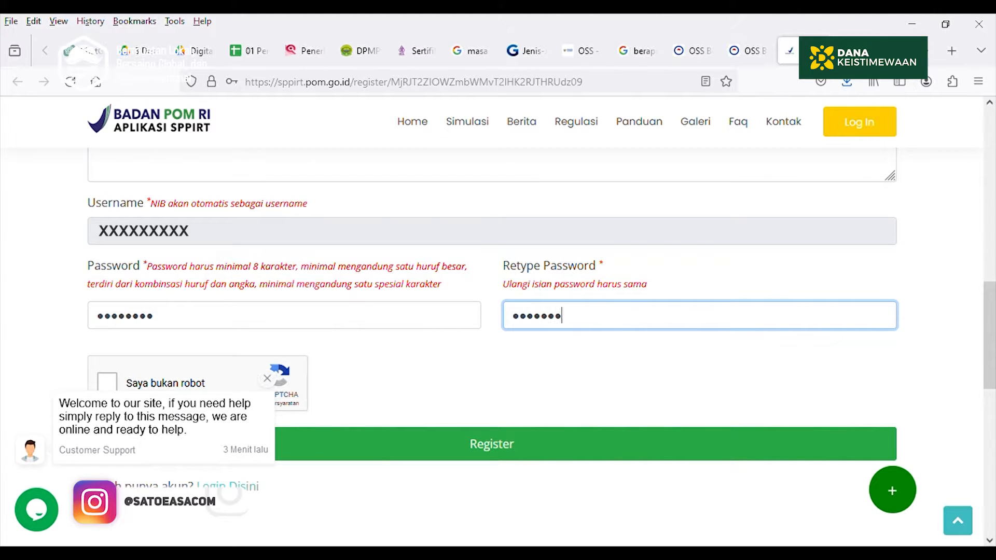
type("•")
left_click(107, 384)
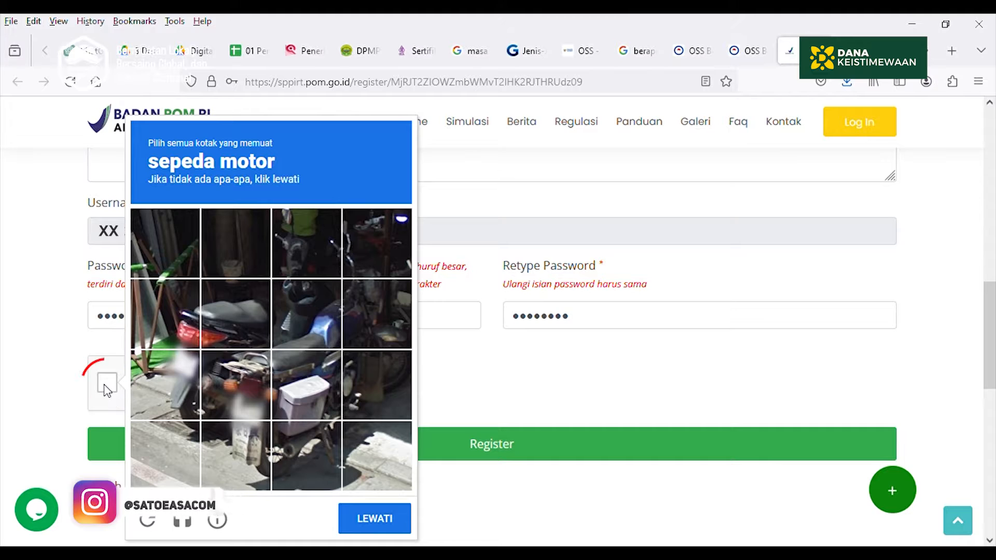
Select all motorcycle tiles in the first reCAPTCHA image challenge
left_click(234, 320)
left_click(166, 321)
left_click(172, 372)
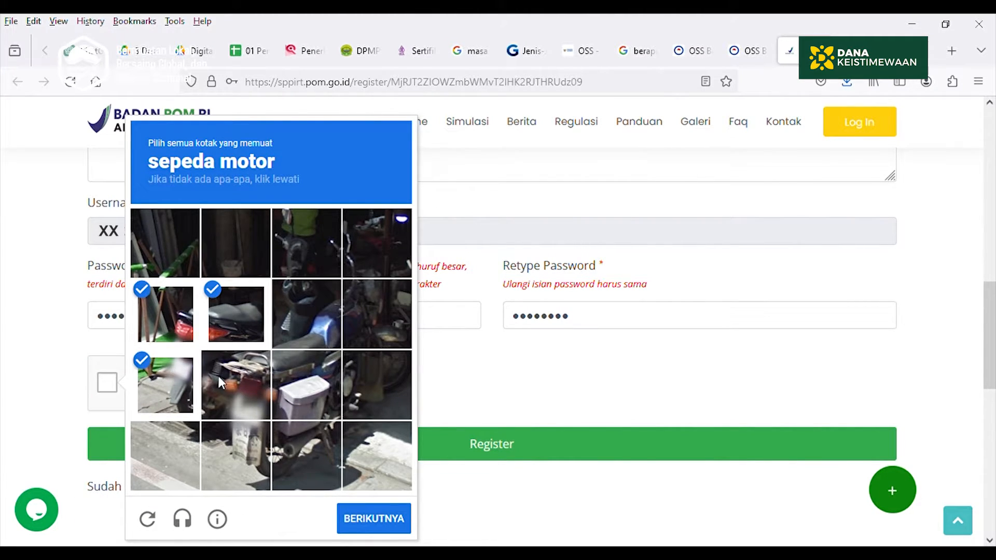
left_click(223, 377)
left_click(241, 446)
left_click(316, 443)
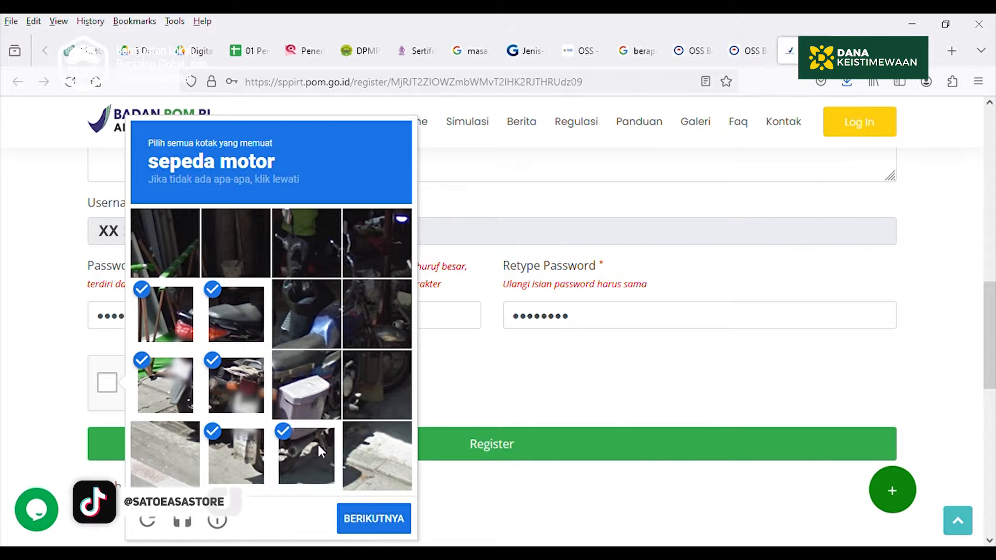
left_click(318, 393)
left_click(389, 378)
left_click(389, 291)
left_click(384, 250)
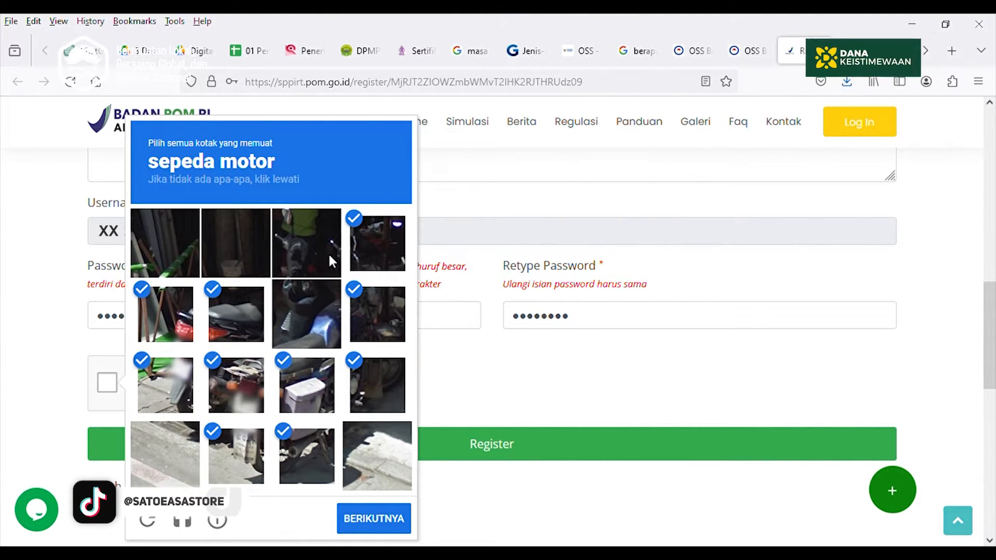
left_click(304, 251)
left_click(303, 309)
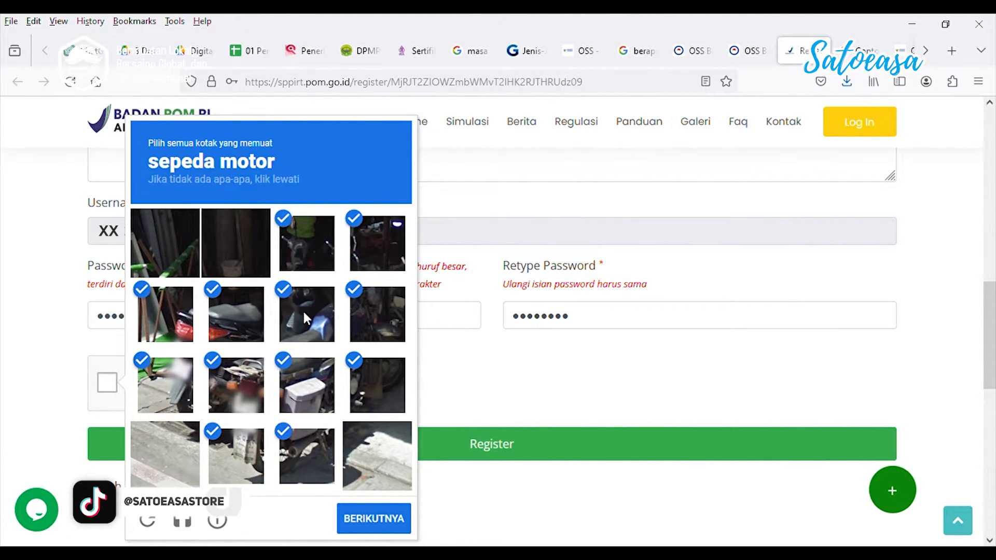
left_click(359, 521)
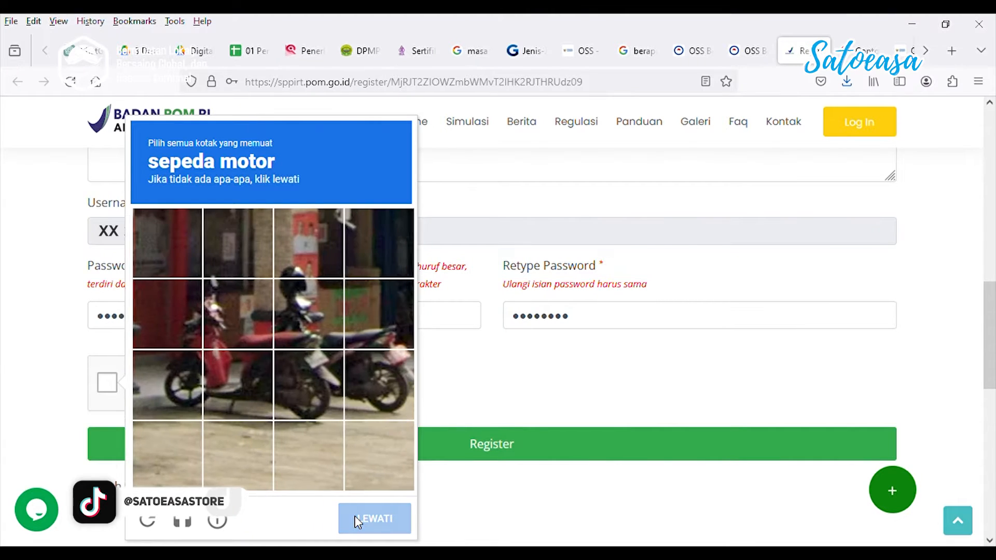
Mark the motorcycle tiles in the second challenge, verify, and submit the registration
left_click(188, 320)
left_click(205, 318)
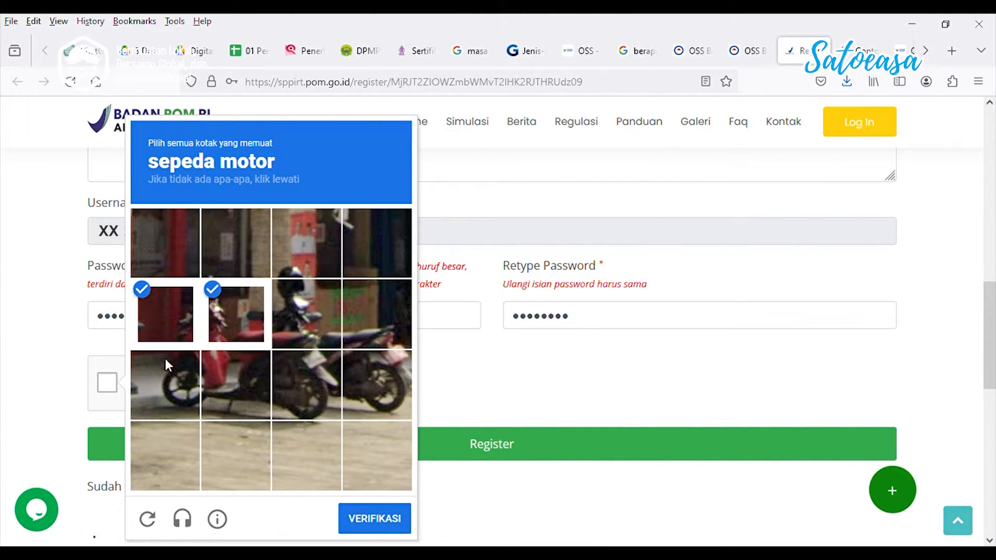
left_click(159, 391)
left_click(230, 384)
left_click(306, 379)
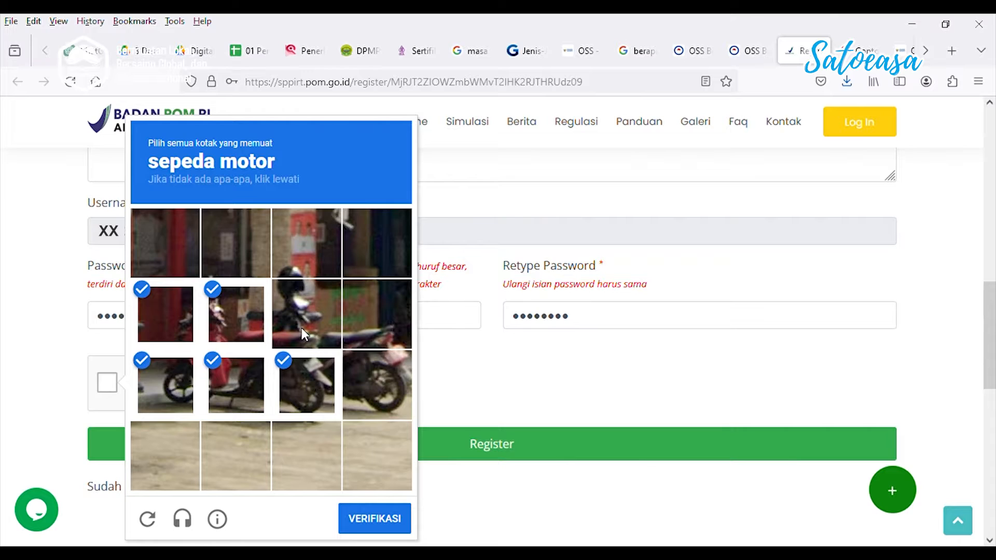
left_click(301, 327)
left_click(396, 329)
left_click(393, 384)
left_click(376, 516)
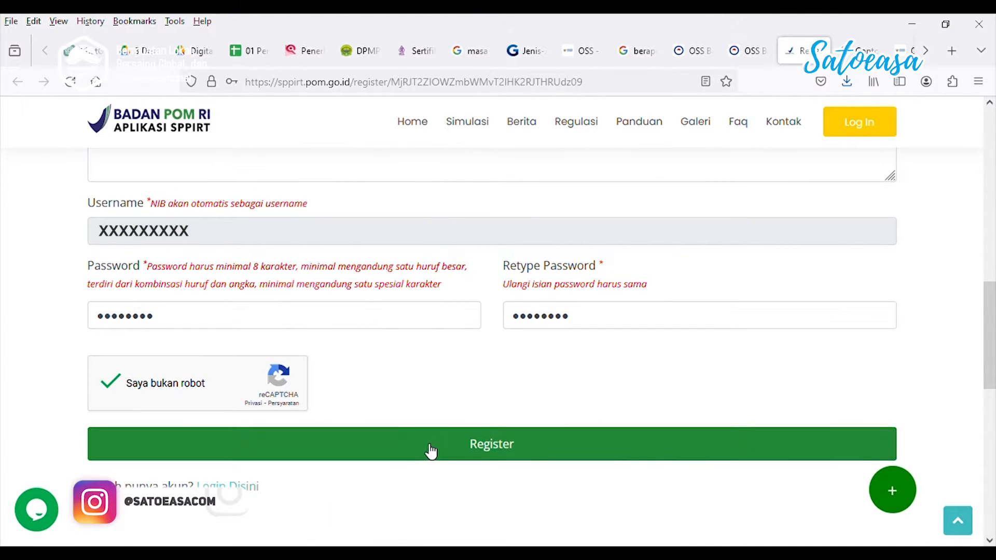
left_click(430, 450)
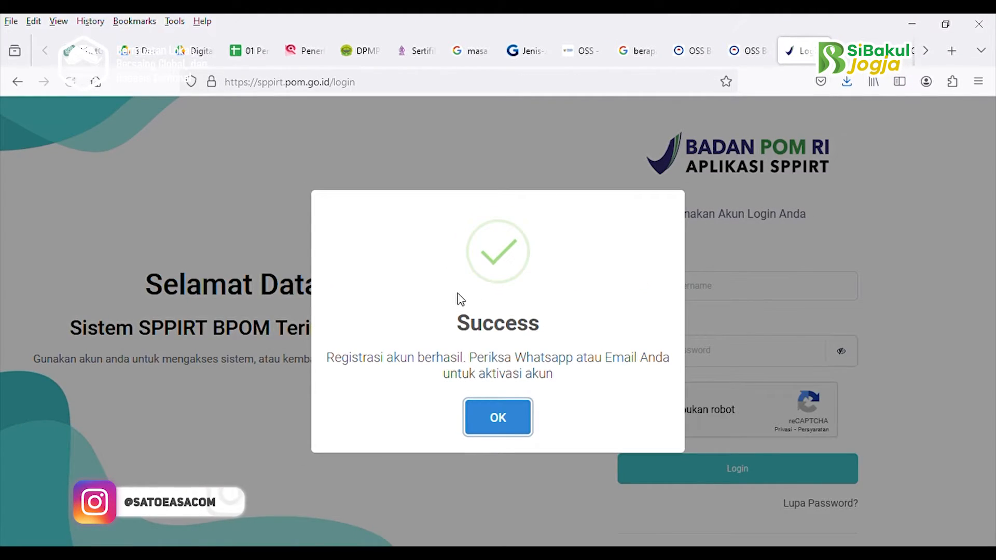
Dismiss the Success message and log in to SPPIRT with the new username, password and reCAPTCHA
left_click(518, 410)
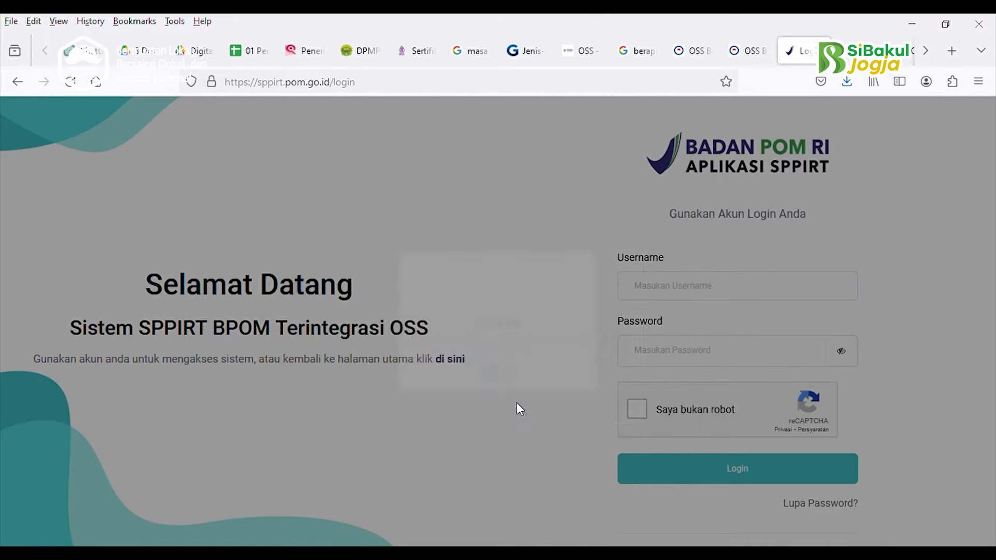
left_click(704, 281)
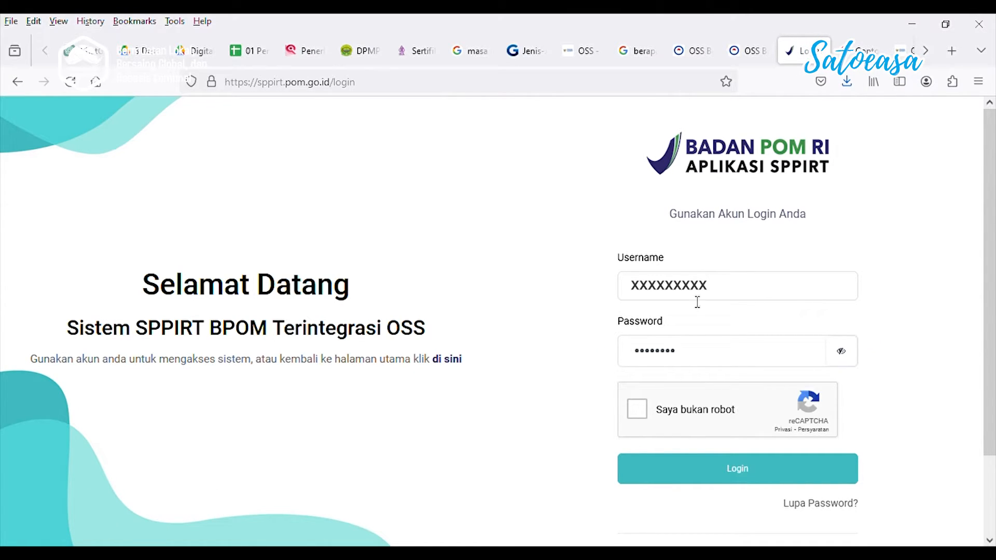
left_click(655, 415)
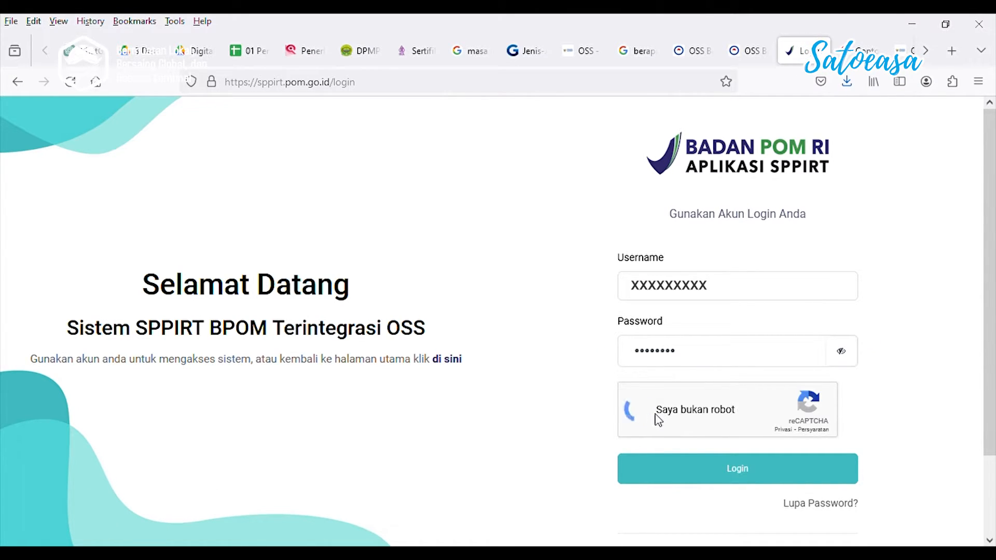
left_click(717, 475)
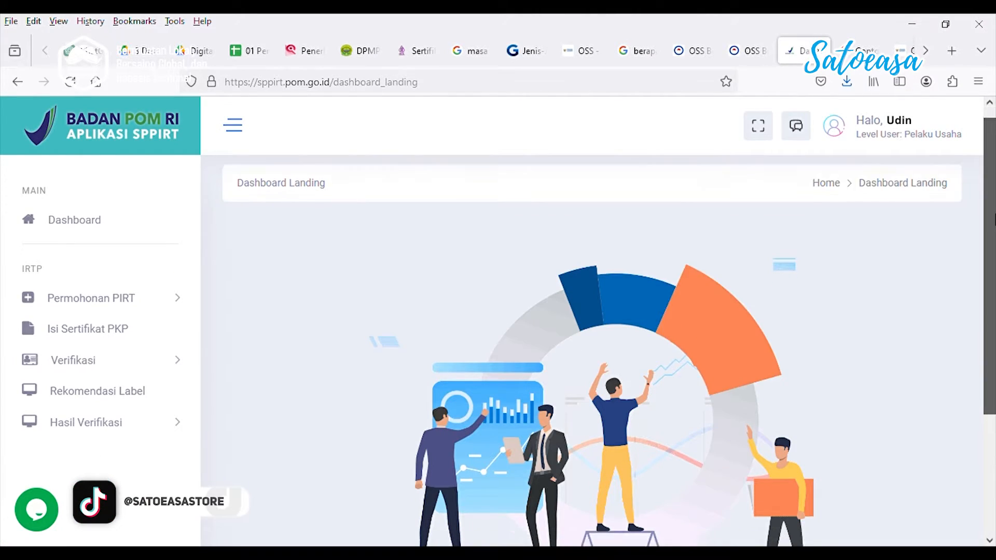
Open Permohonan PIRT > Usulan Baru and scroll to the Upload File Pernyataan field
left_click_drag(994, 220, 994, 278)
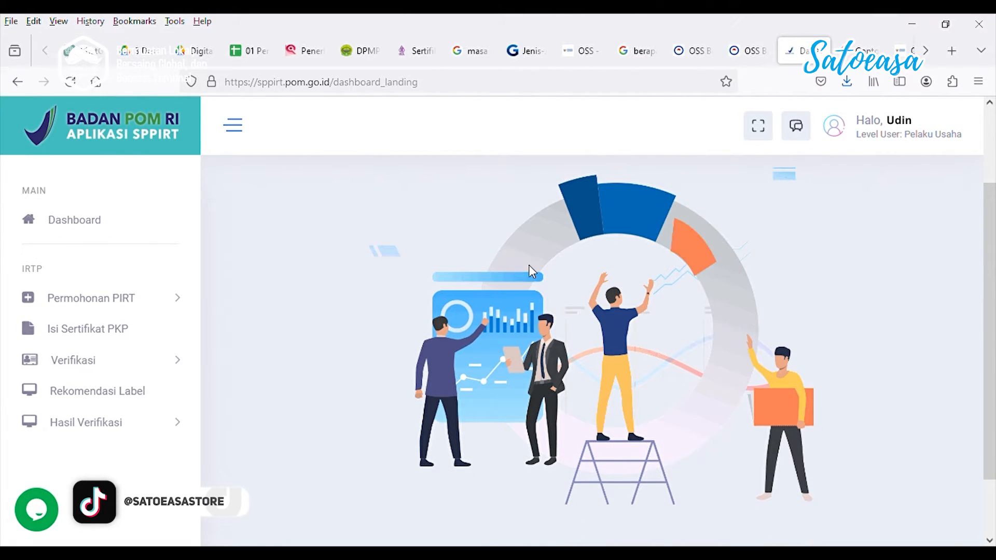
left_click(128, 301)
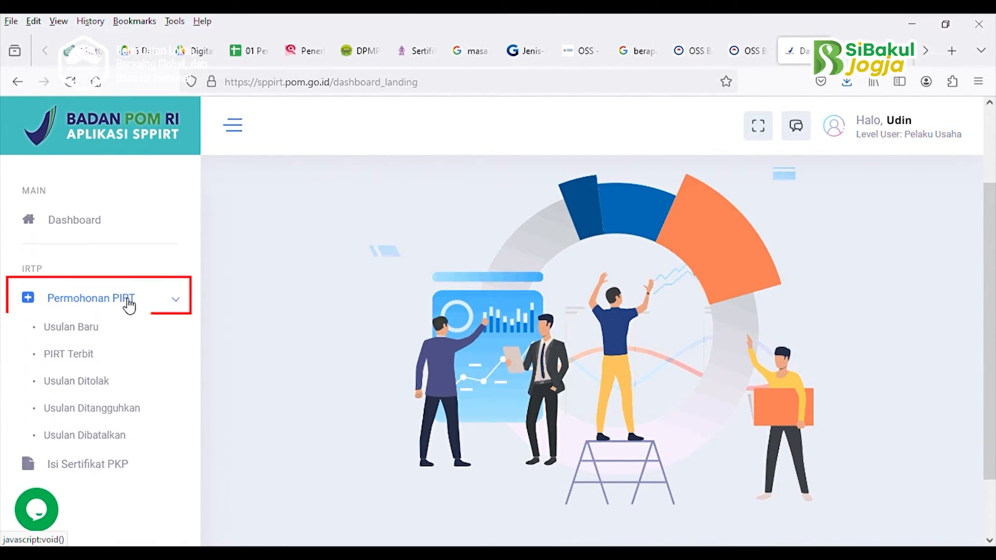
left_click(106, 330)
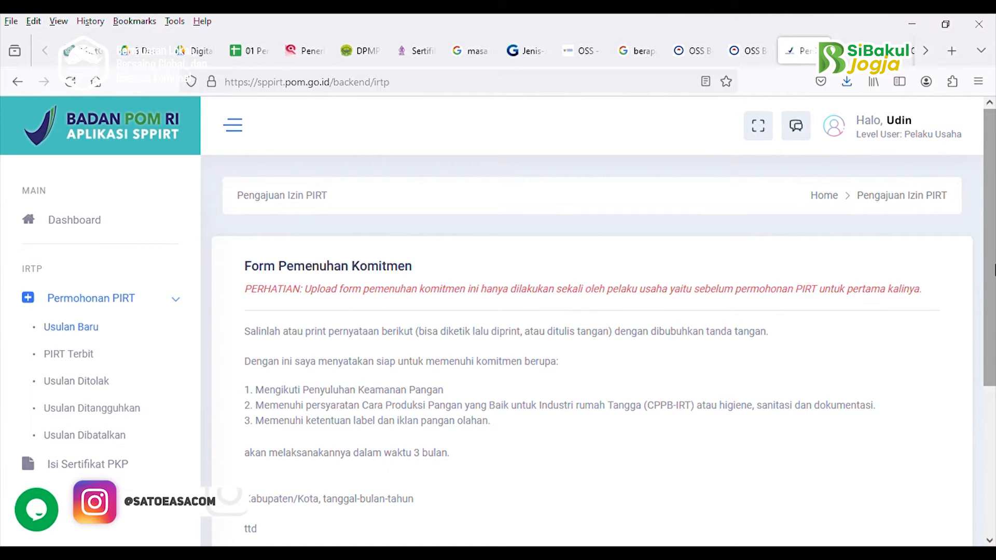
left_click_drag(987, 301, 990, 461)
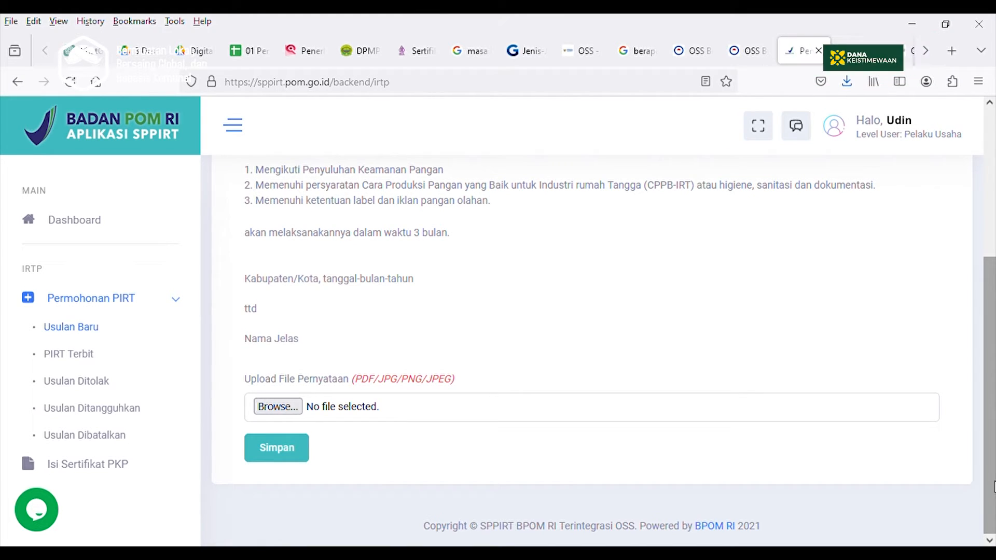
scroll(994, 450, "up", 1)
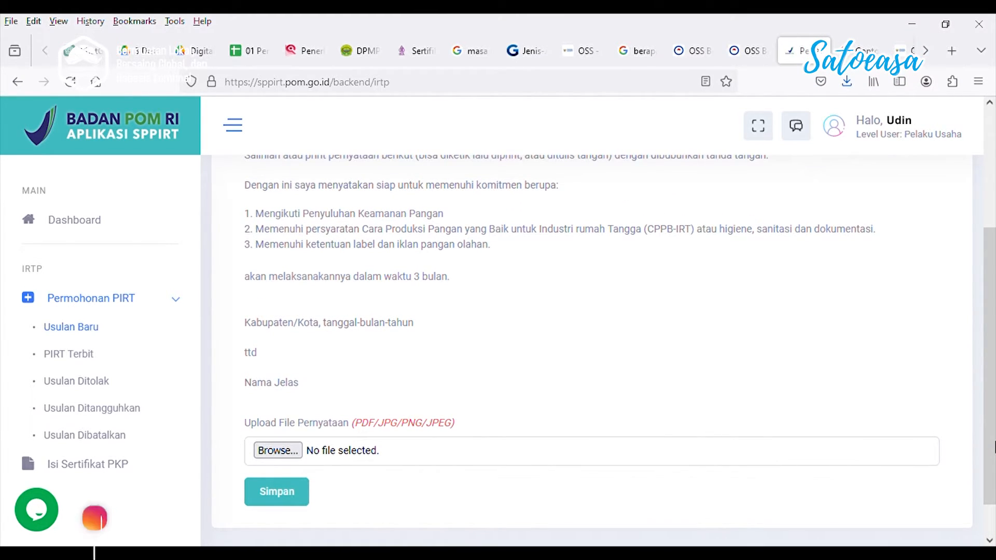